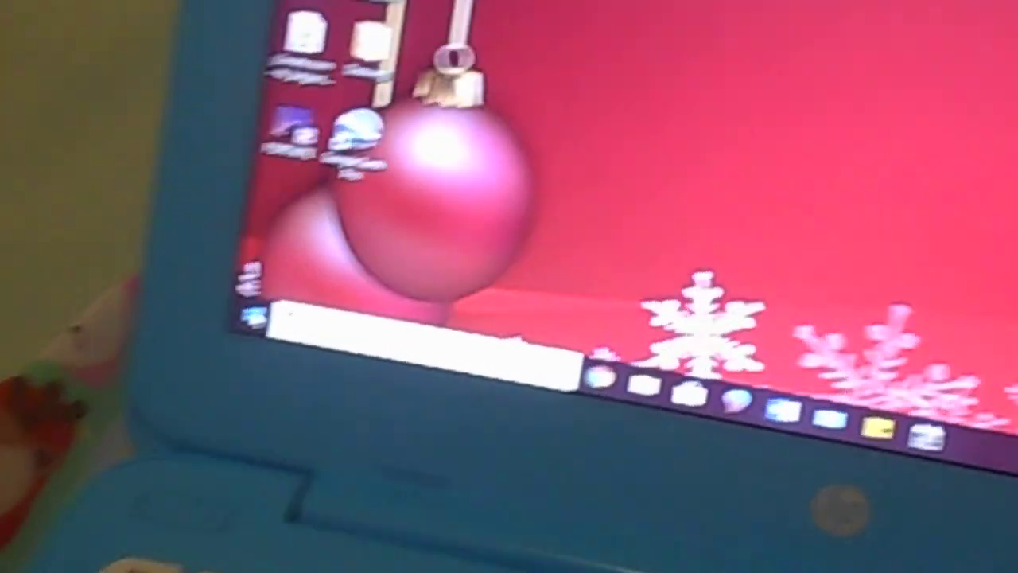
# - Bring up the Start menu to launch Windows Media Player for the earlier y2mate Christmas track
pyautogui.press('super')
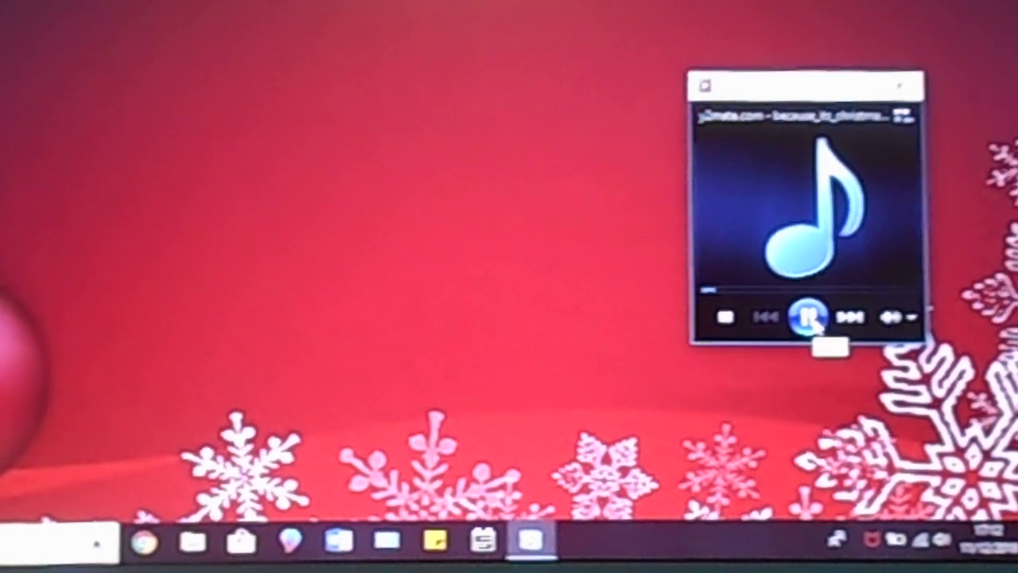
# - Pause the Christmas song playing in the Windows Media Player mini player
pyautogui.click(778, 301)
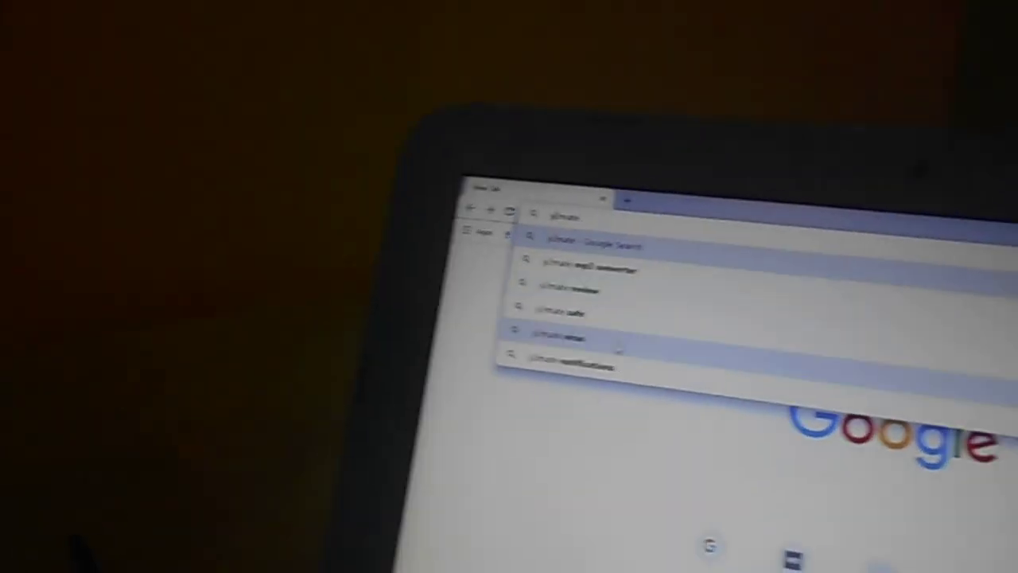
# - Run the Google search for the y2mate MP3 converter
pyautogui.press('Return')
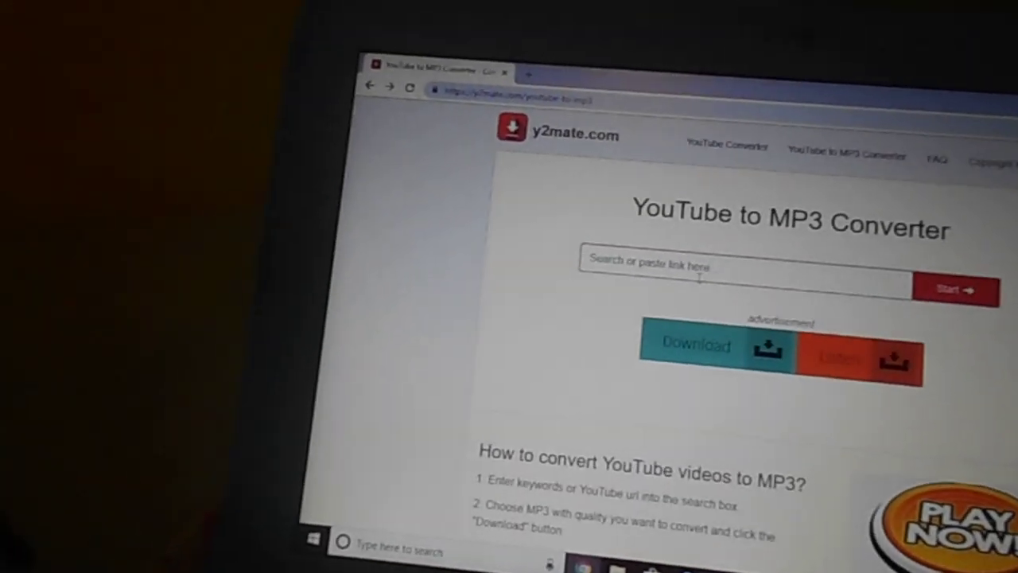
pyautogui.write('ju')
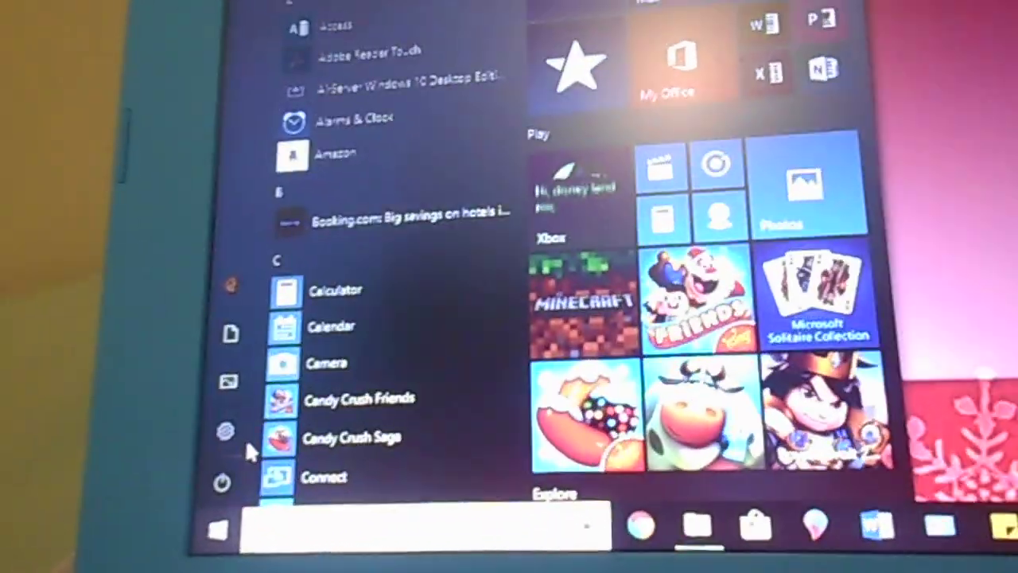
# - Open File Explorer to locate the downloaded Jingle Bells MP3
pyautogui.click(237, 436)
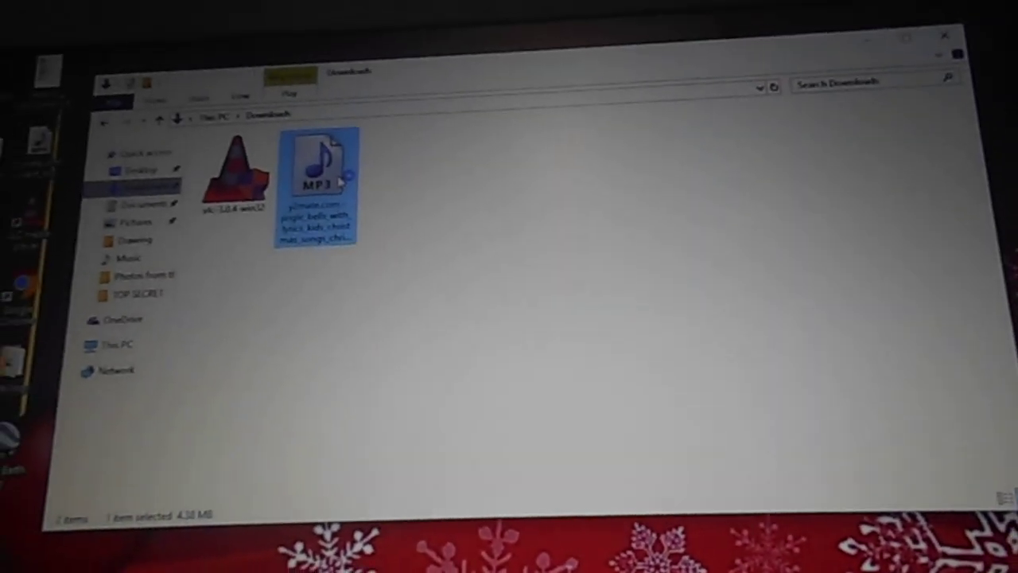
# - Play the downloaded Jingle Bells y2mate MP3 from the Downloads folder
pyautogui.doubleClick(342, 181)
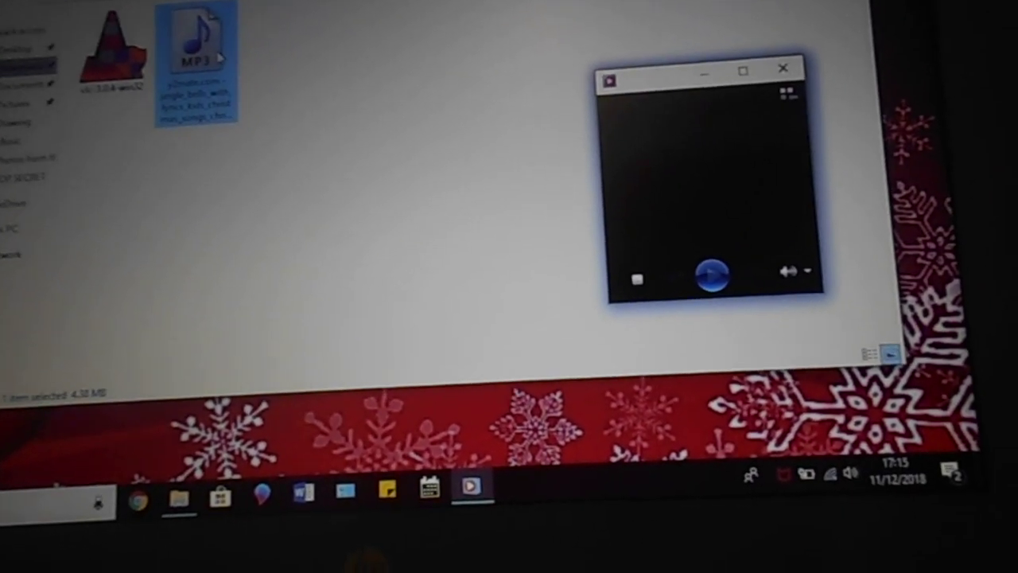